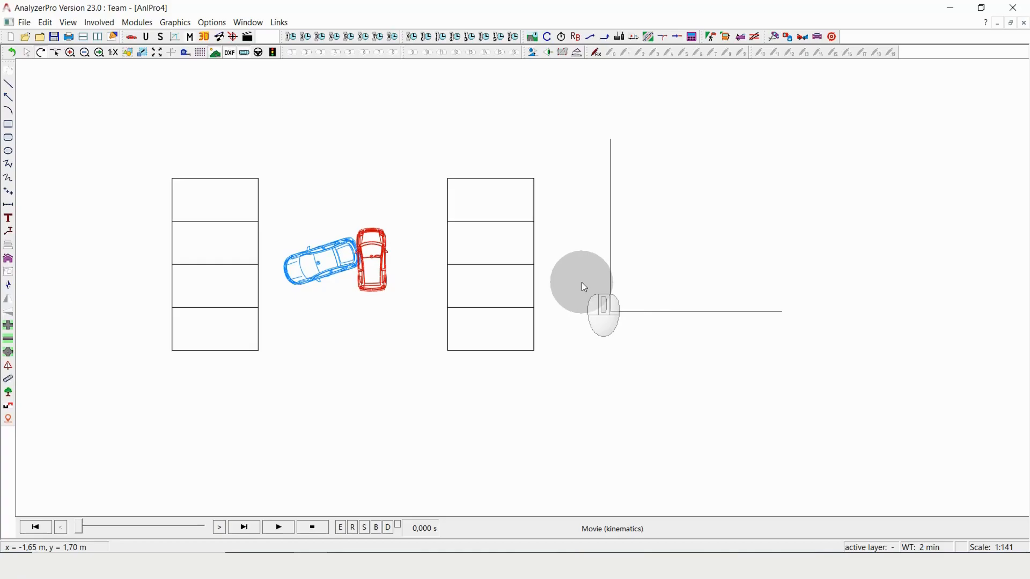
click(138, 23)
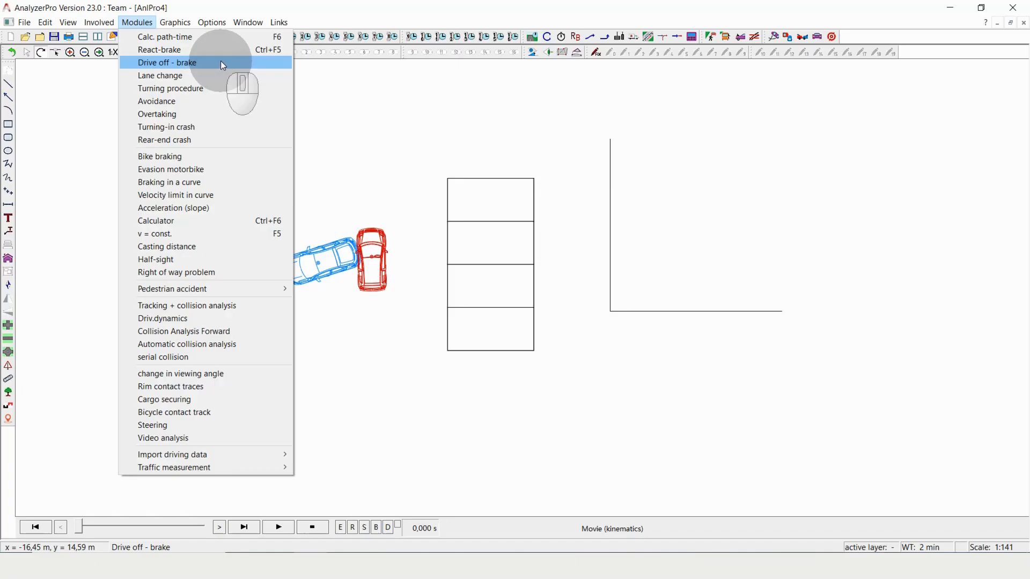
click(593, 142)
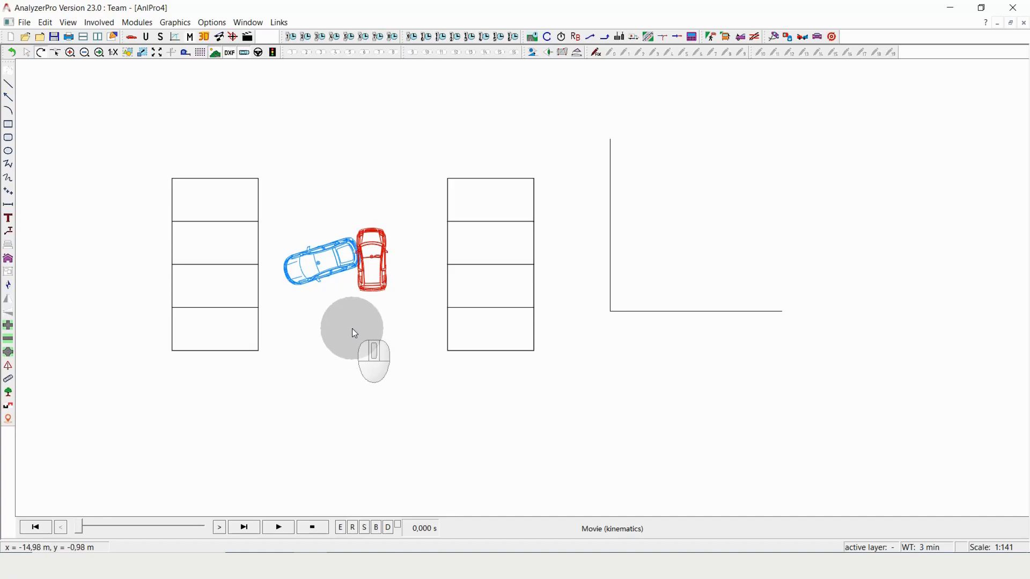
Draw a three-point spline about 6.51 m long from the contact point between the cars through the blue car into the third left-row parking space
scroll(168, 228, up, 1)
scroll(166, 227, up, 1)
scroll(232, 228, up, 2)
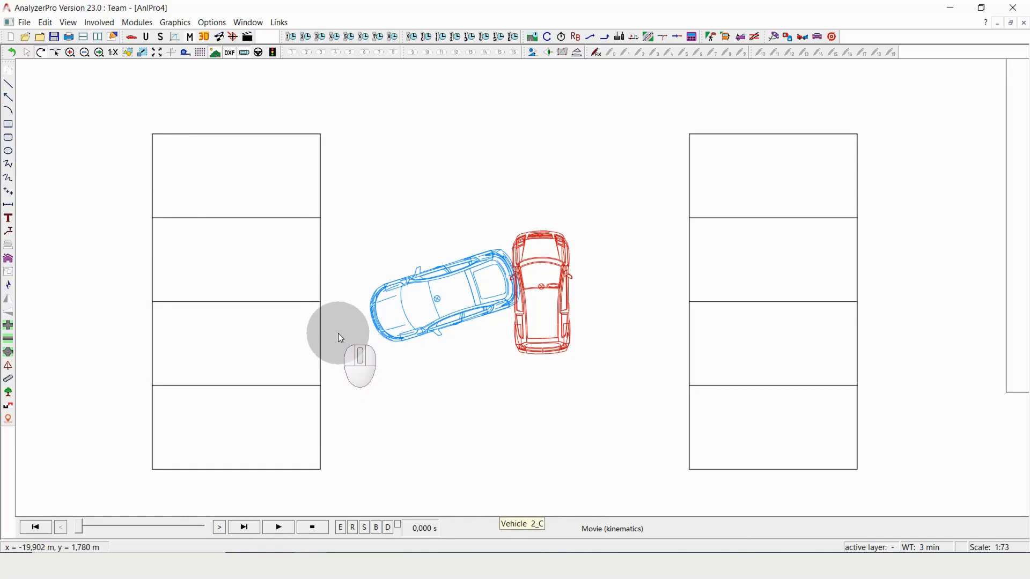
click(10, 183)
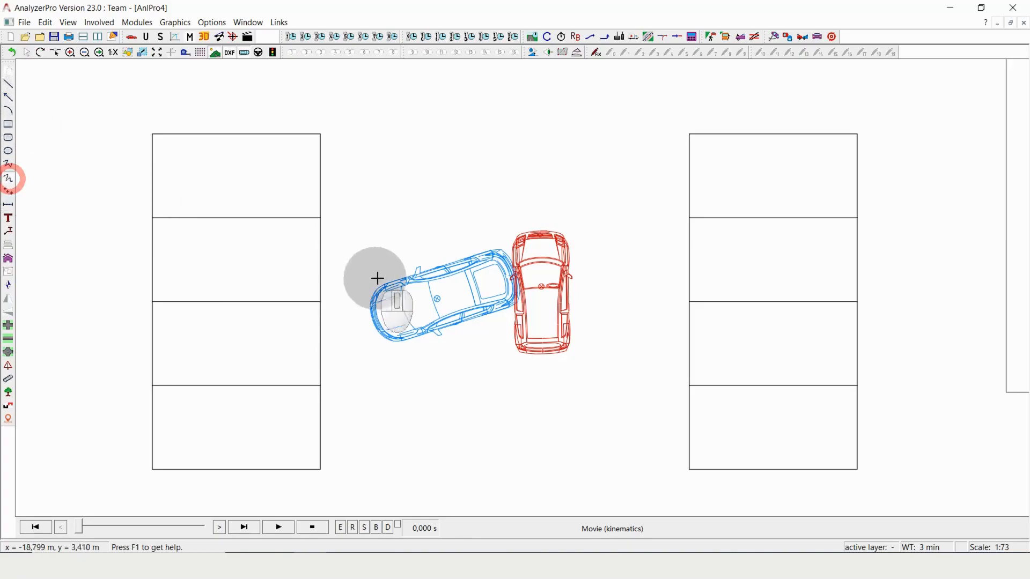
click(516, 274)
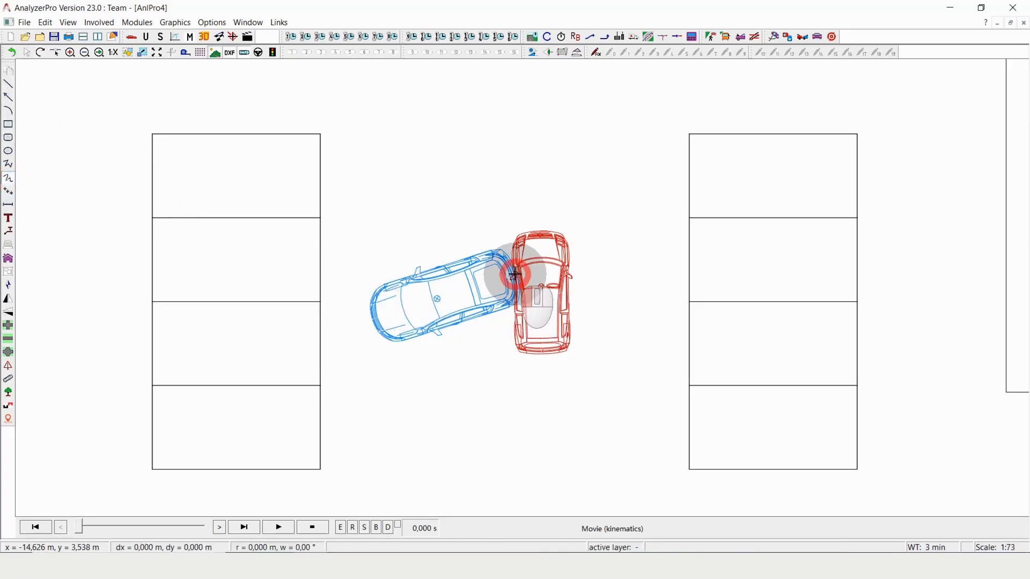
click(447, 302)
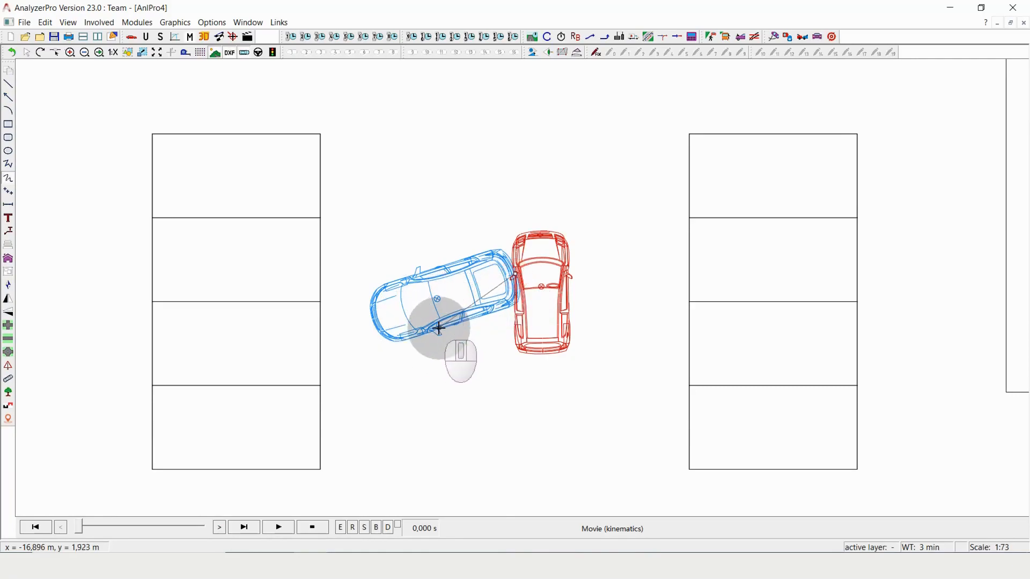
click(420, 320)
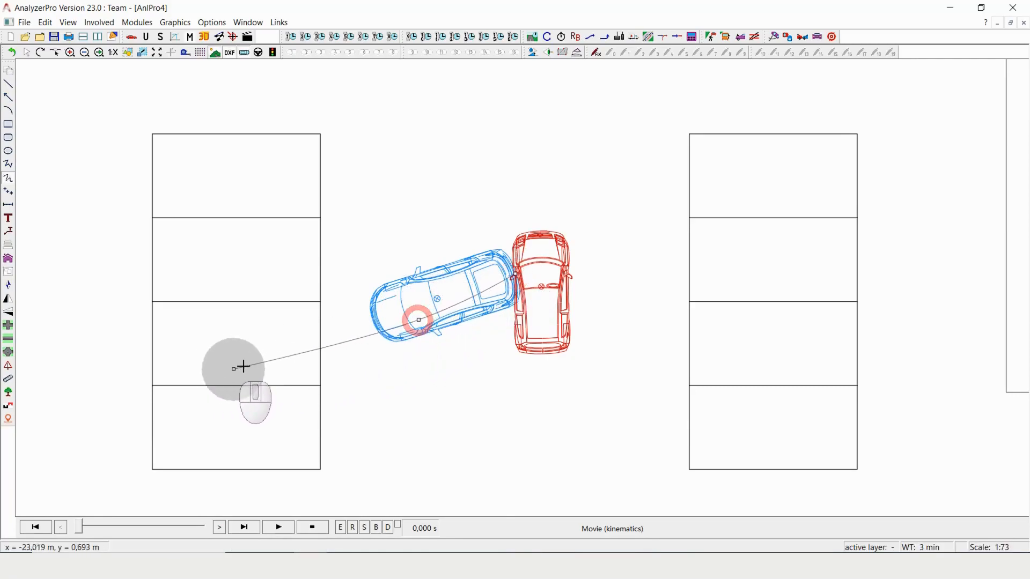
click(311, 345)
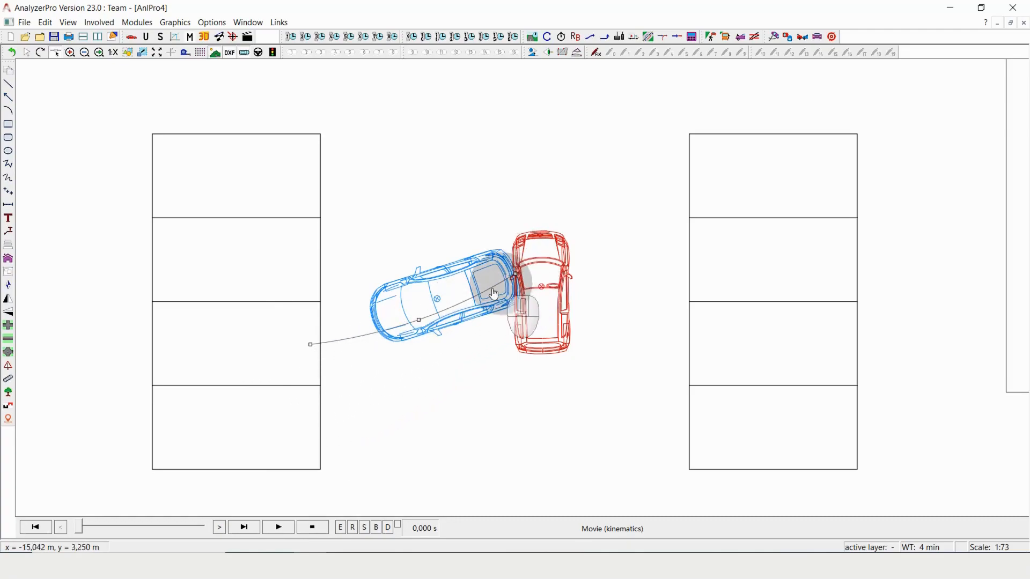
mouse_move(348, 343)
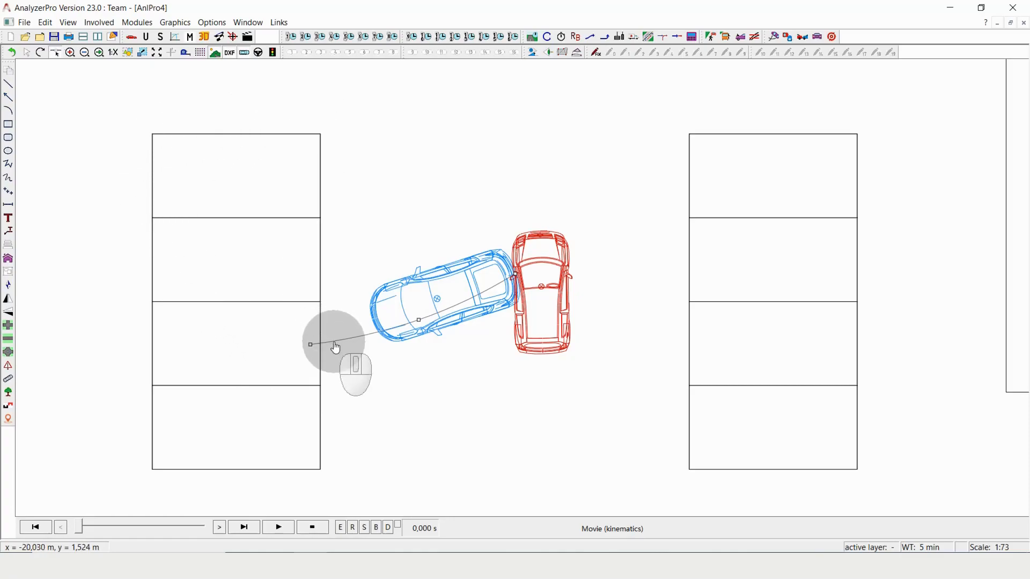
click(404, 413)
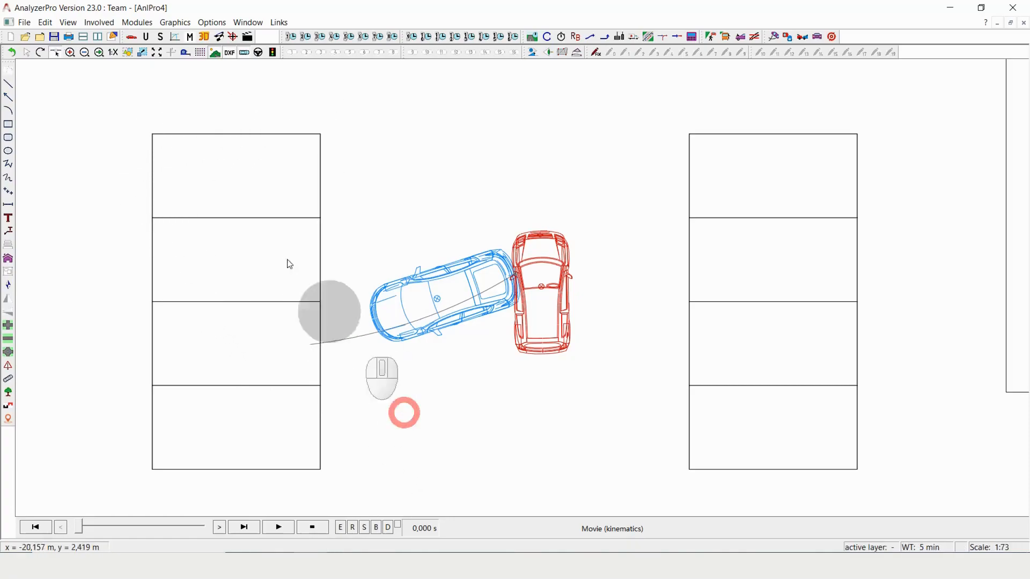
Open the Drive off - brake module and place its dialog clear of the two cars
click(144, 24)
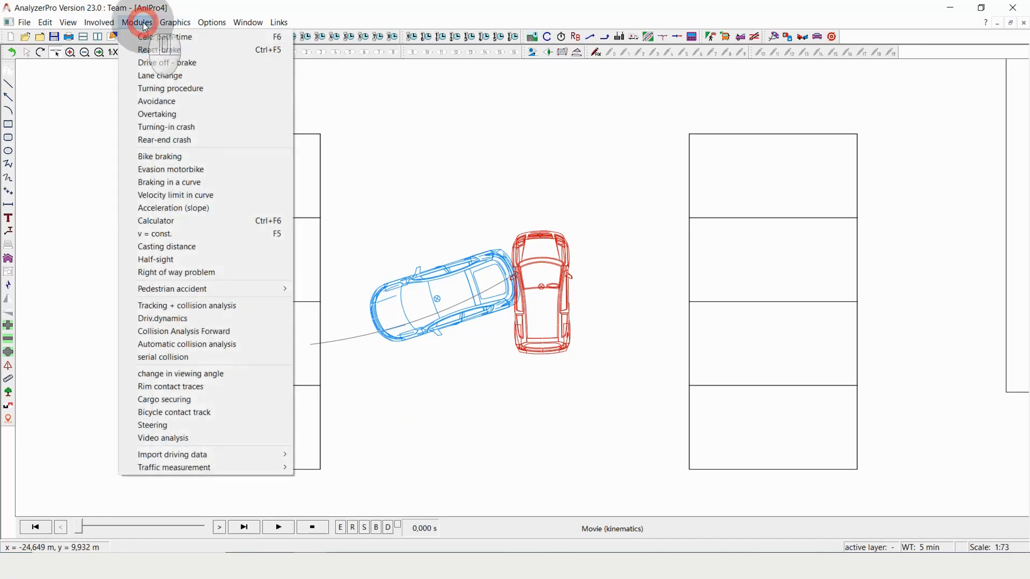
click(205, 62)
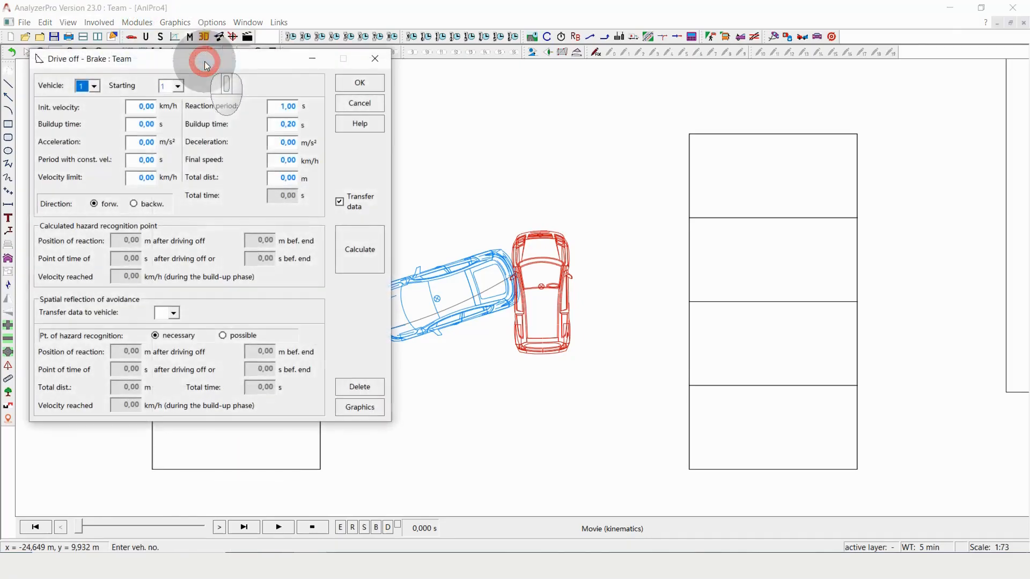
drag(228, 59, 243, 124)
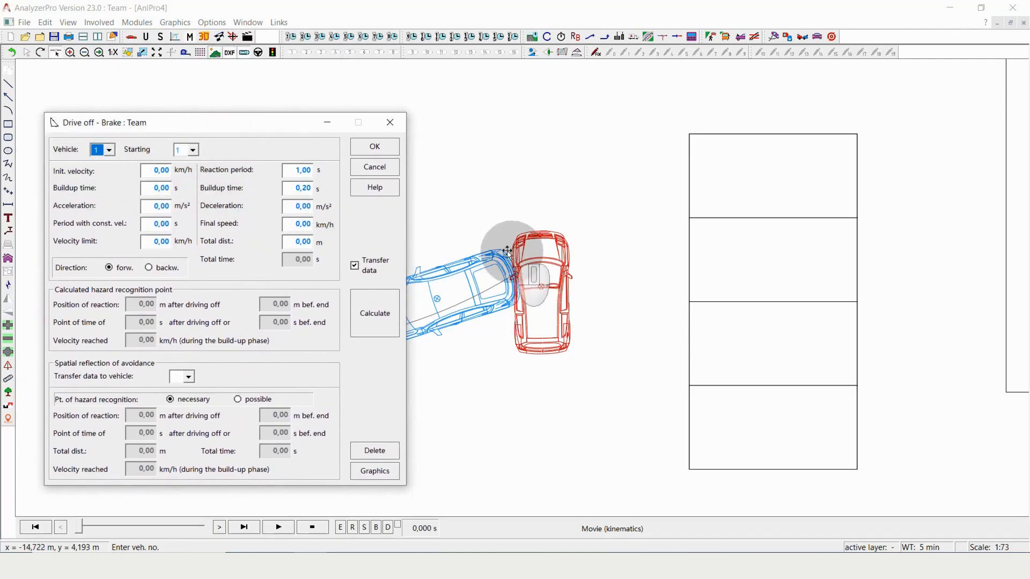
drag(231, 122, 776, 119)
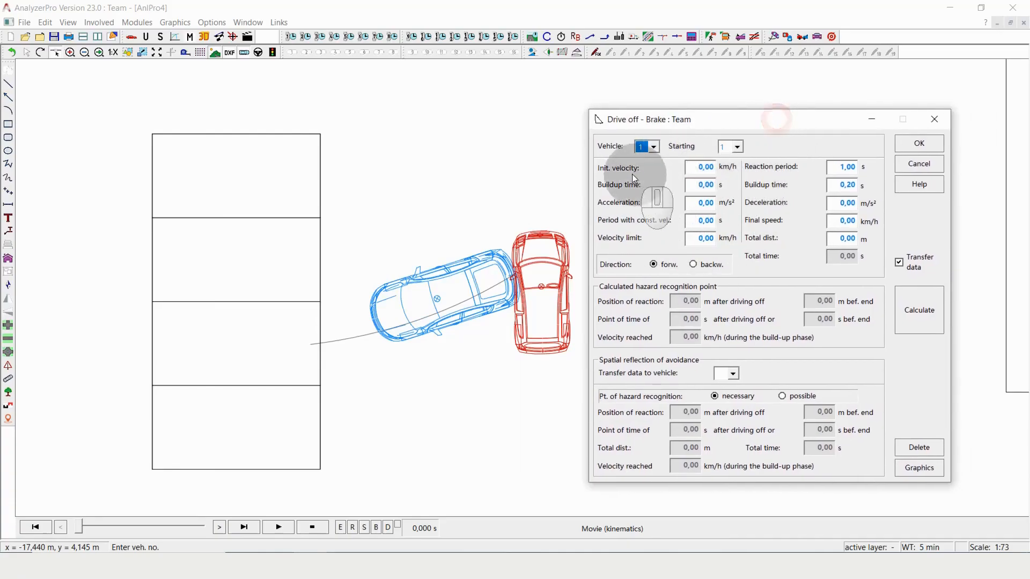
Set vehicle 1's acceleration to 1.00 m/s² and its driving direction to backwards
click(696, 168)
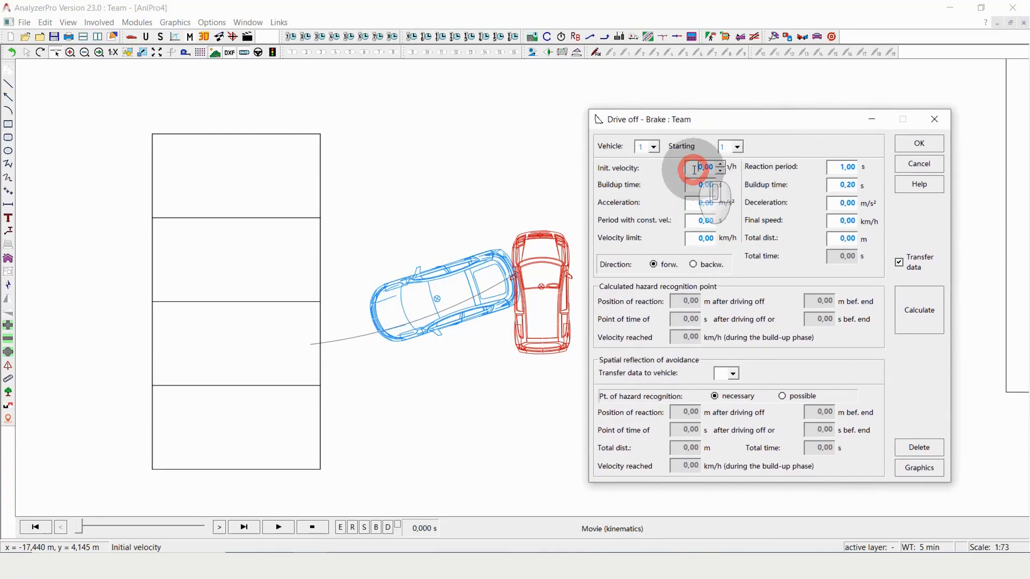
click(697, 188)
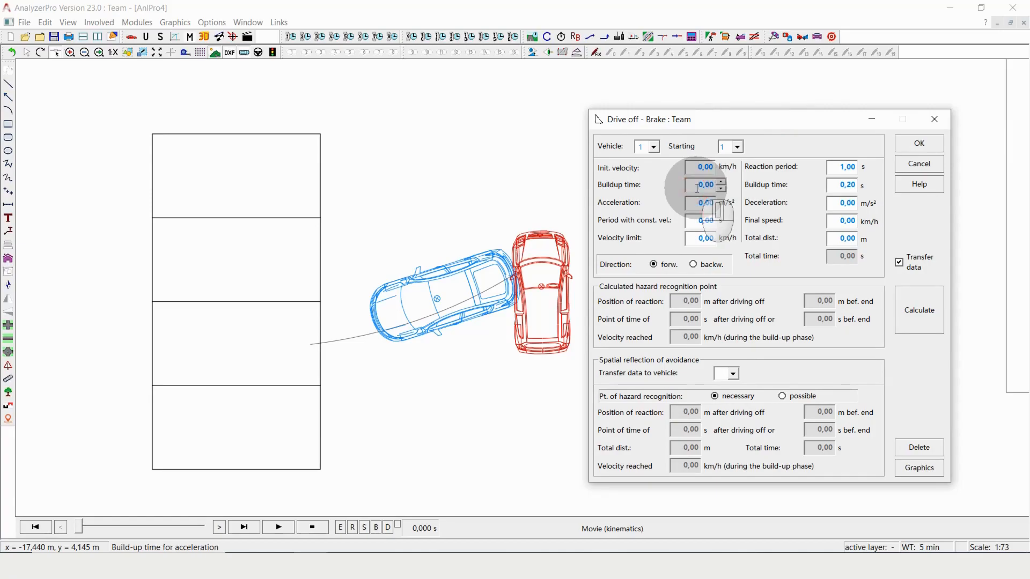
click(696, 206)
drag(688, 205, 752, 203)
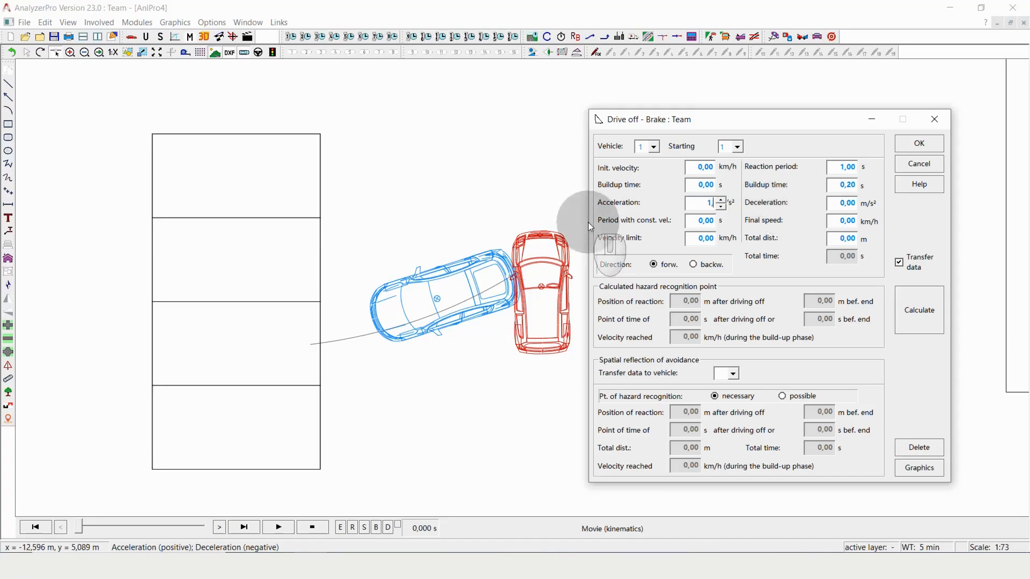
text(0)
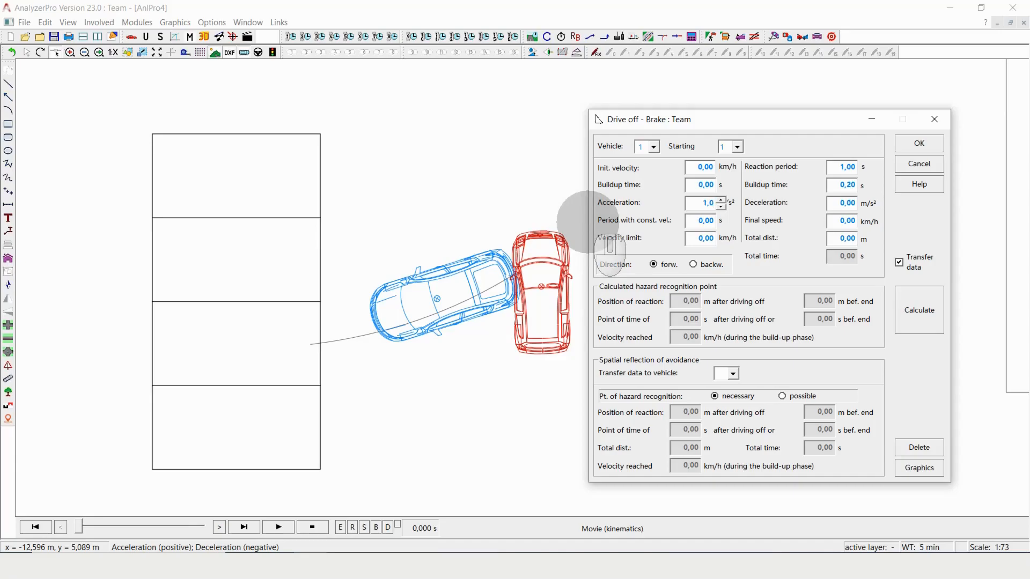
click(702, 222)
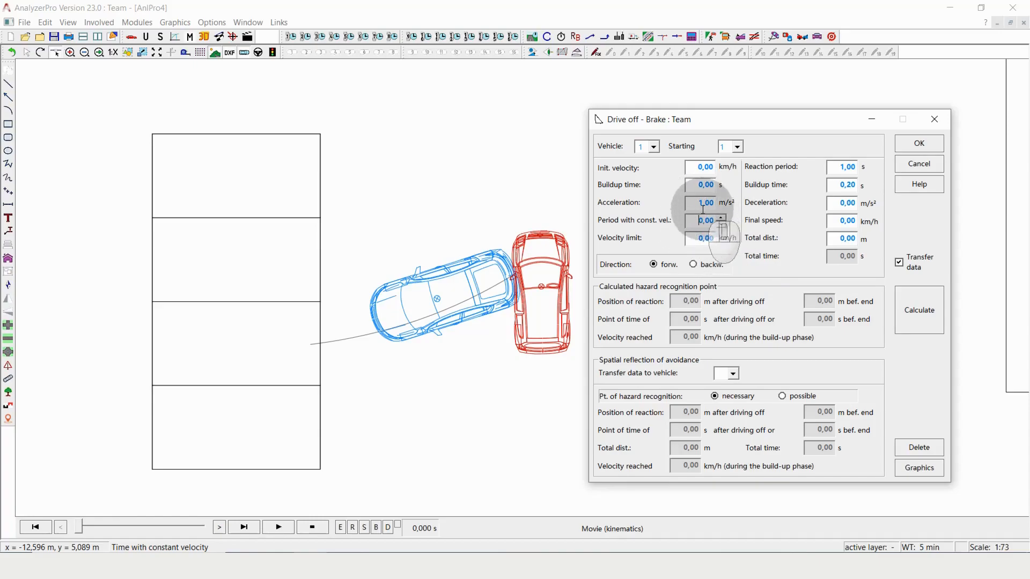
click(697, 238)
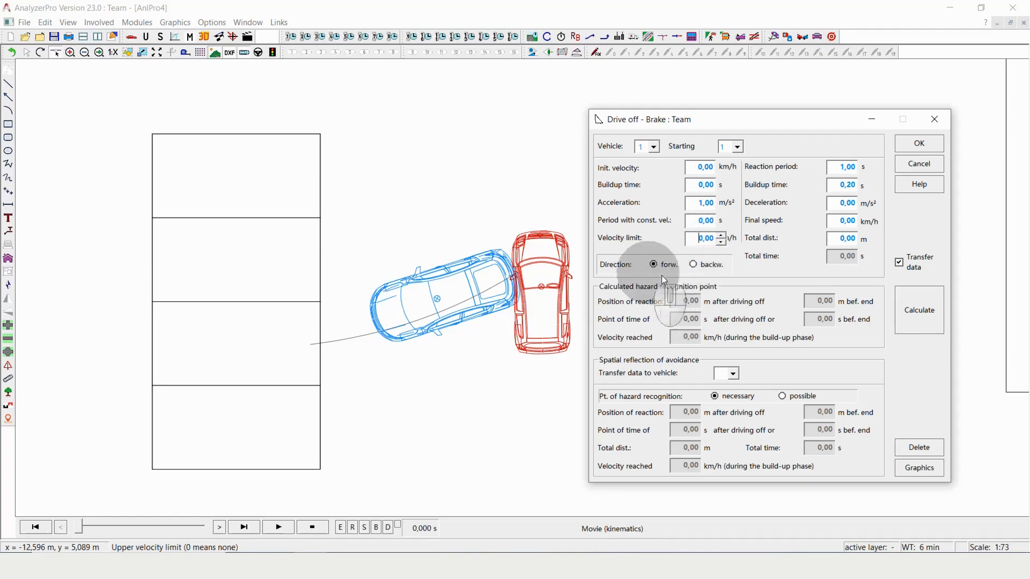
click(694, 264)
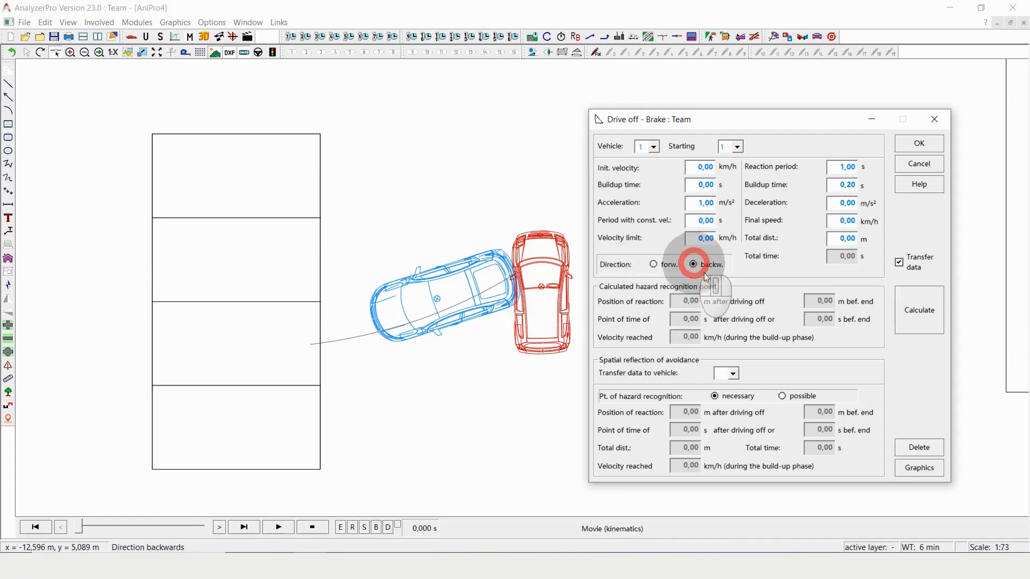
Set the deceleration to 5 m/s² and the final speed to 2 km/h
click(846, 202)
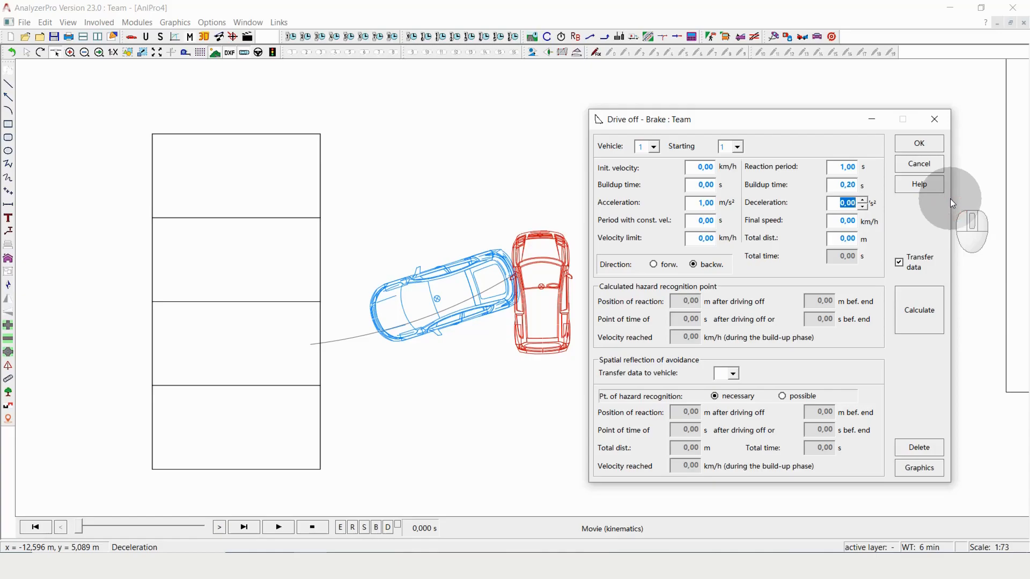
text(5)
click(842, 221)
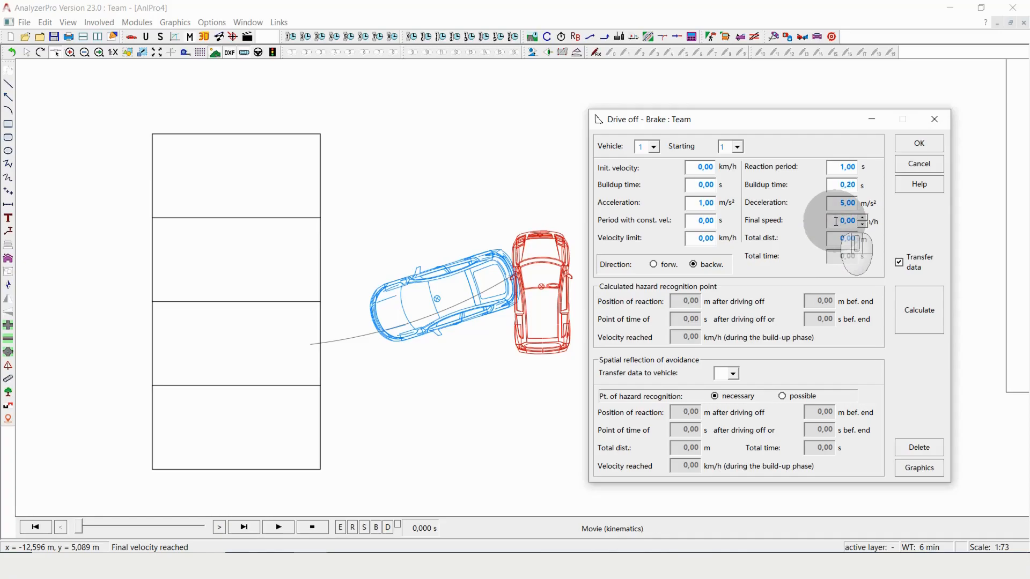
drag(836, 221, 914, 225)
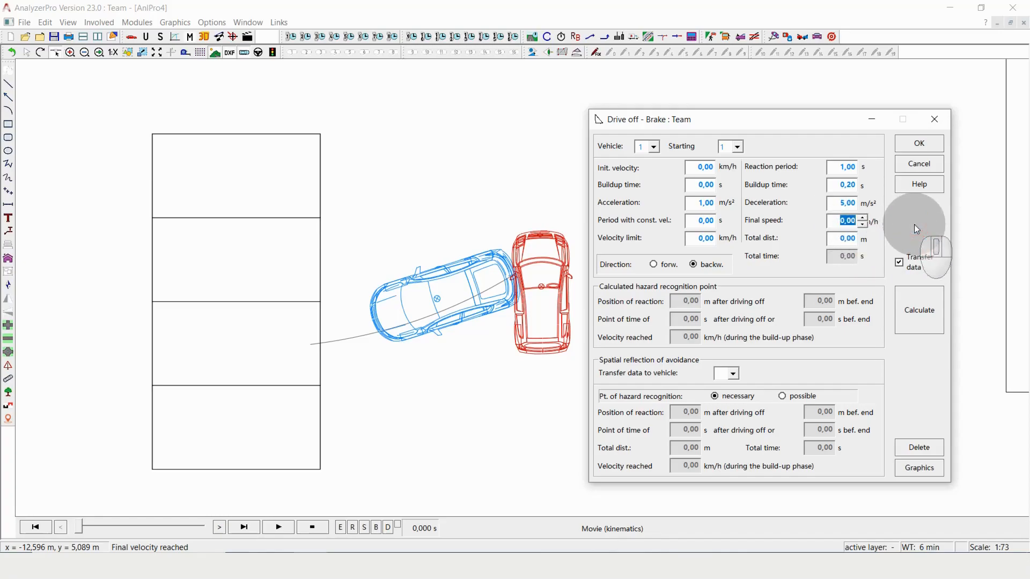
text(2)
Read the spline's length, enter 6.5 m as the total distance and calculate the drive-off and braking motion
click(840, 239)
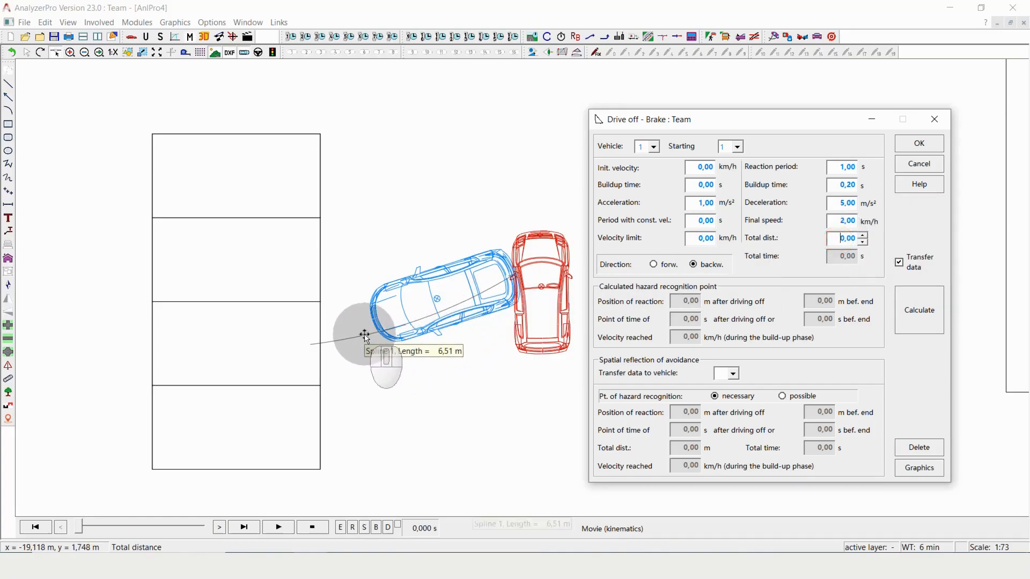
click(876, 241)
text(6,5)
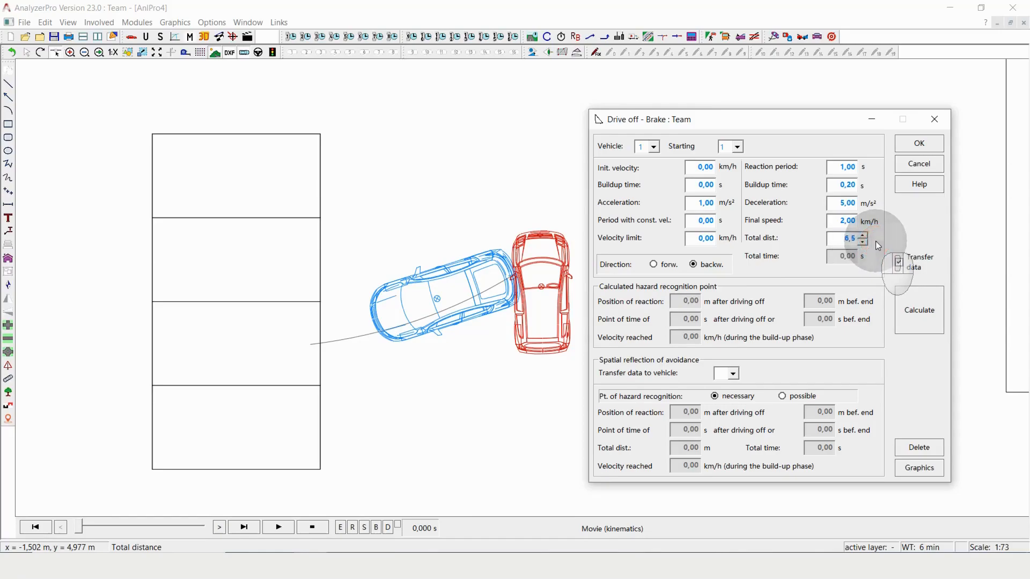
click(921, 310)
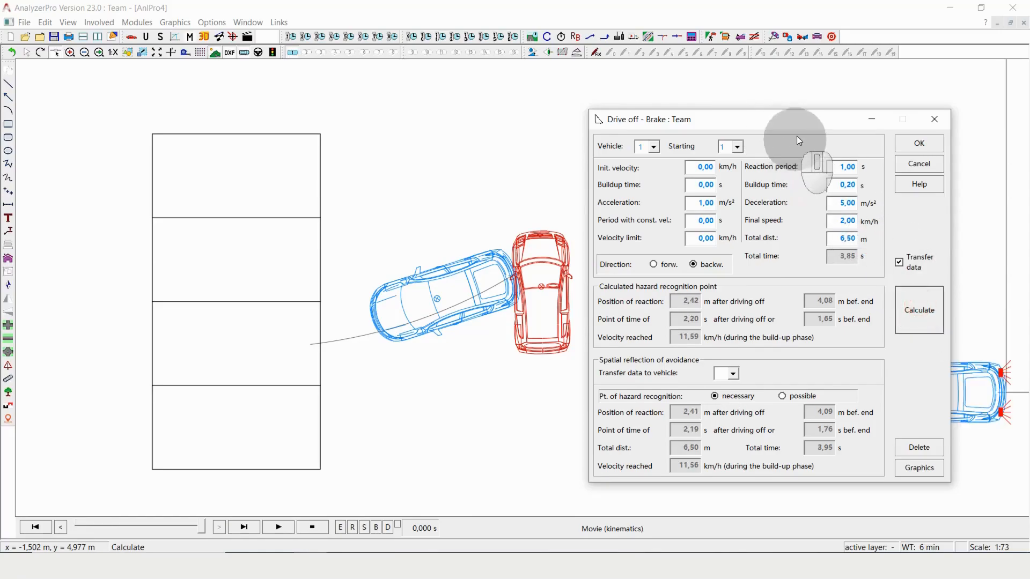
Move the calculated vehicle onto the blue car's collision position and rotate its driving line so the far end lies in the third left-row parking space
drag(797, 125, 779, 85)
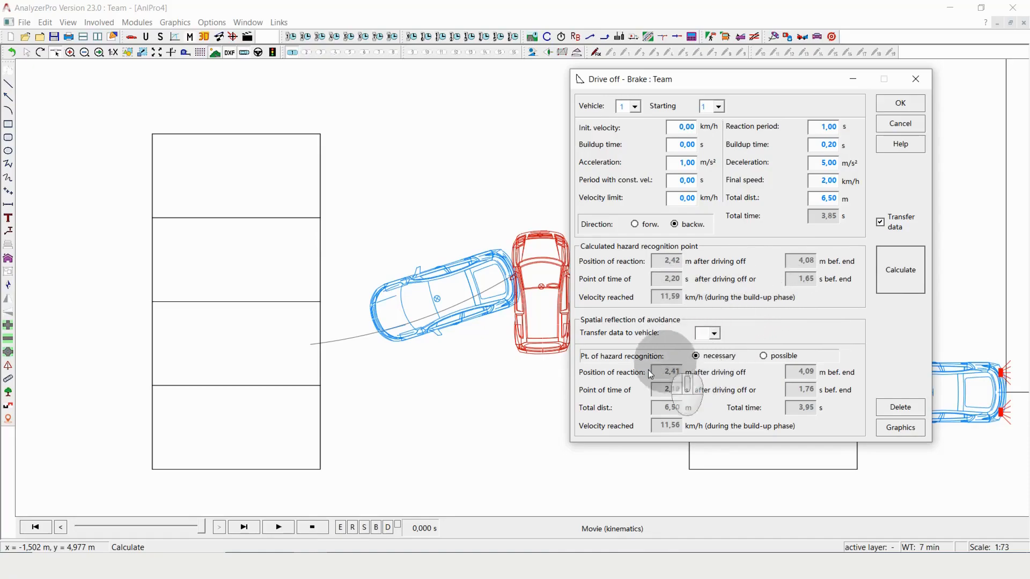
scroll(474, 393, down, 3)
scroll(469, 389, up, 1)
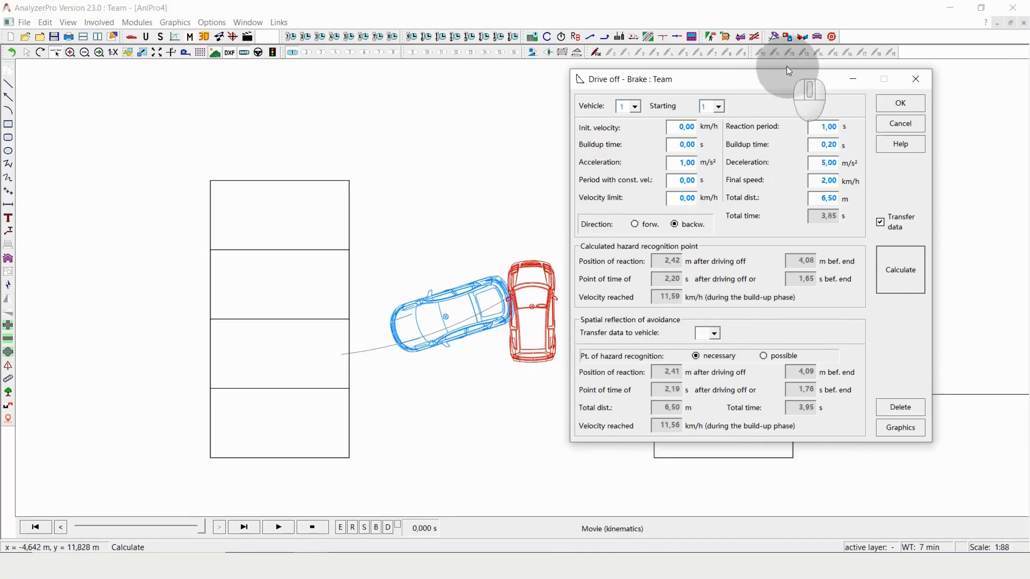
drag(756, 78, 820, 11)
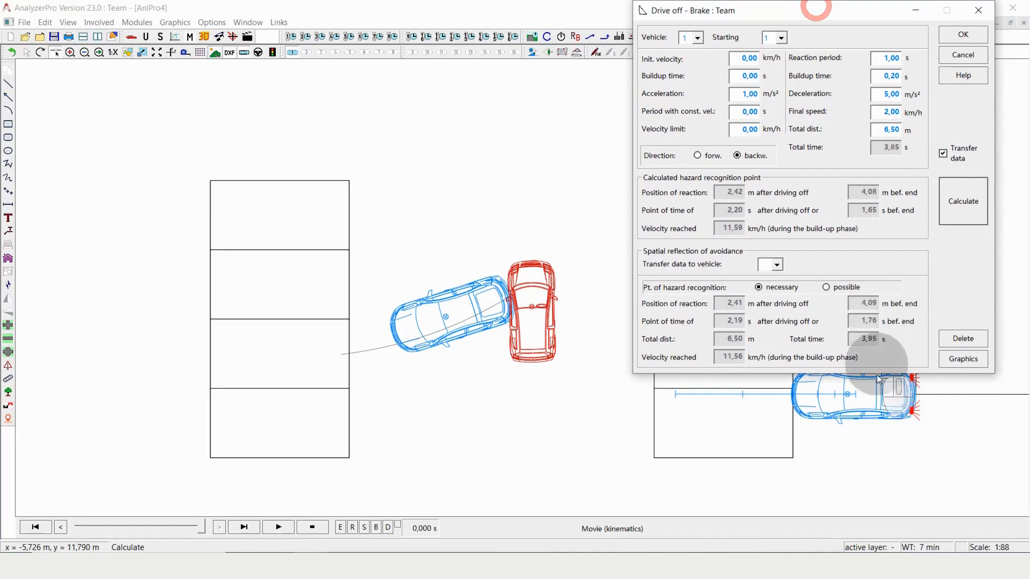
drag(870, 391, 468, 307)
click(345, 311)
drag(274, 312, 276, 361)
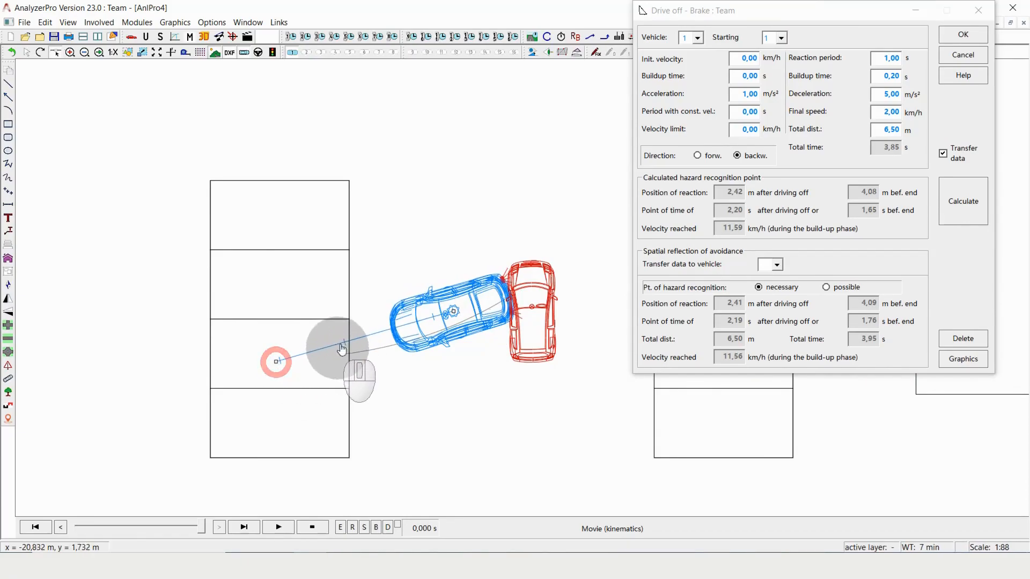
Bend the driving line with an intermediate point at the parking space's edge and fine-tune its points so the vehicle matches the blue car
mouse_move(348, 345)
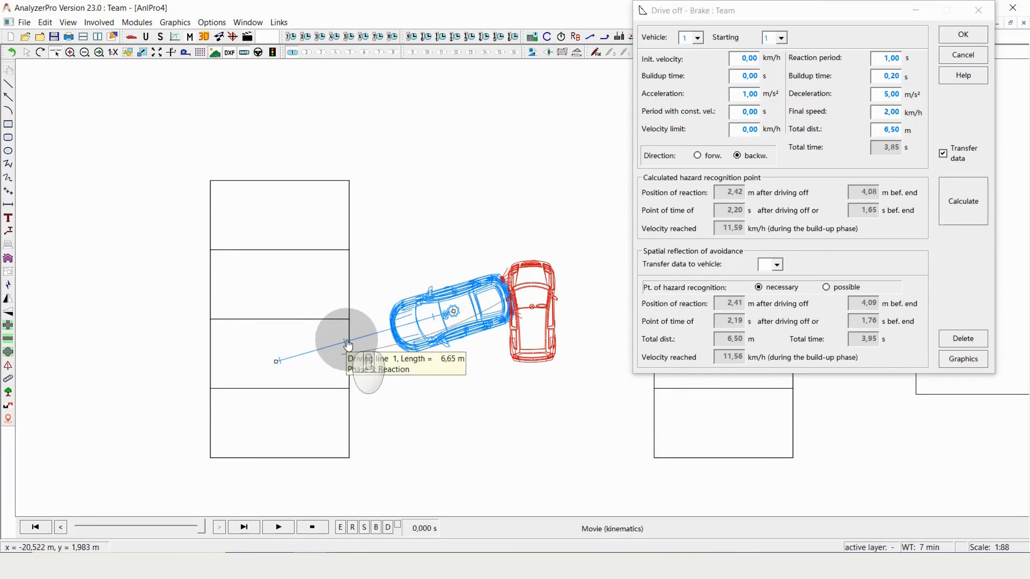
drag(348, 345, 347, 352)
drag(276, 362, 271, 354)
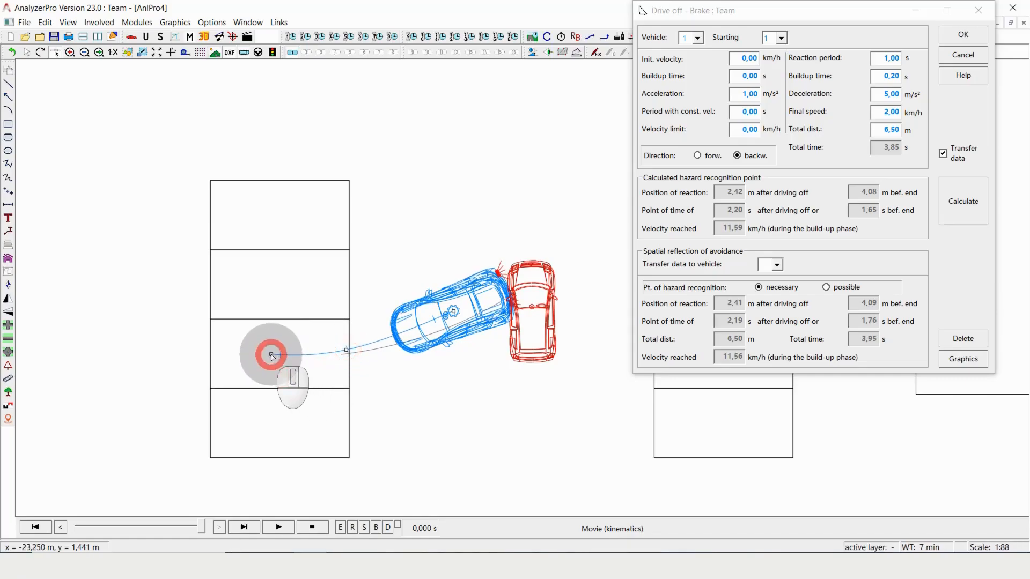
drag(452, 319, 454, 320)
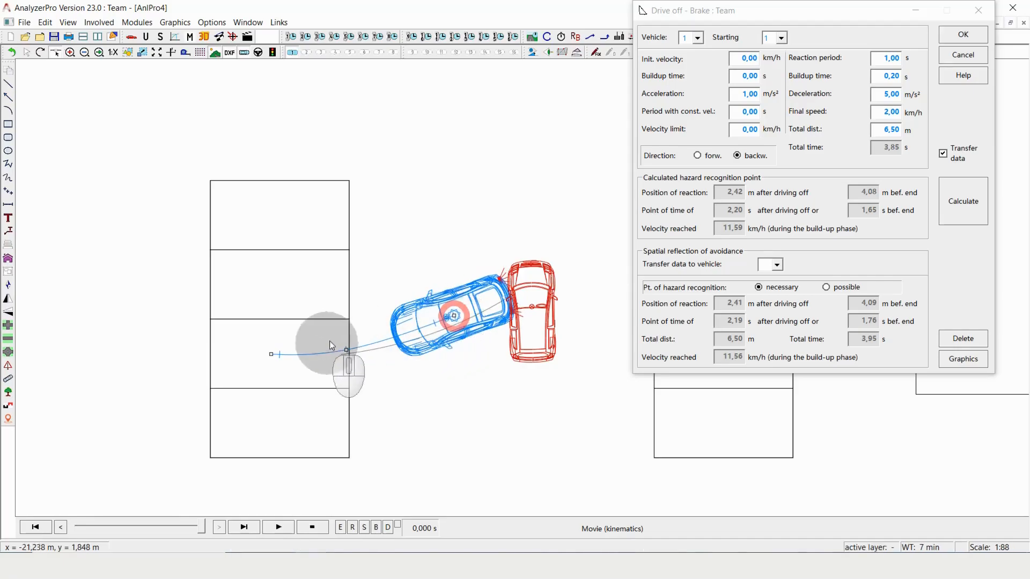
drag(347, 353, 344, 350)
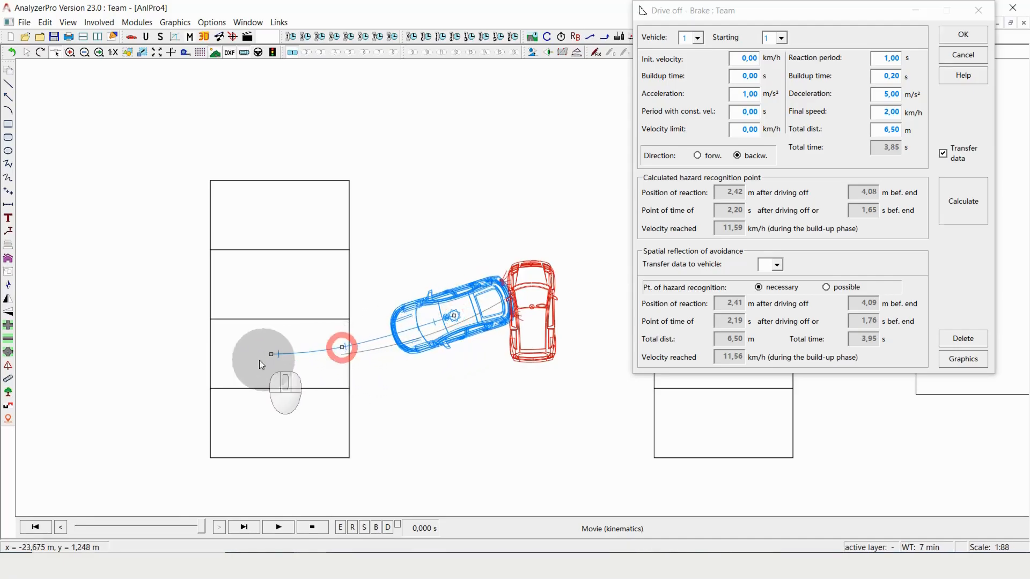
Play the movie, stop it while the vehicle is still parked, and add another intermediate point to the driving line inside the parking space
click(279, 528)
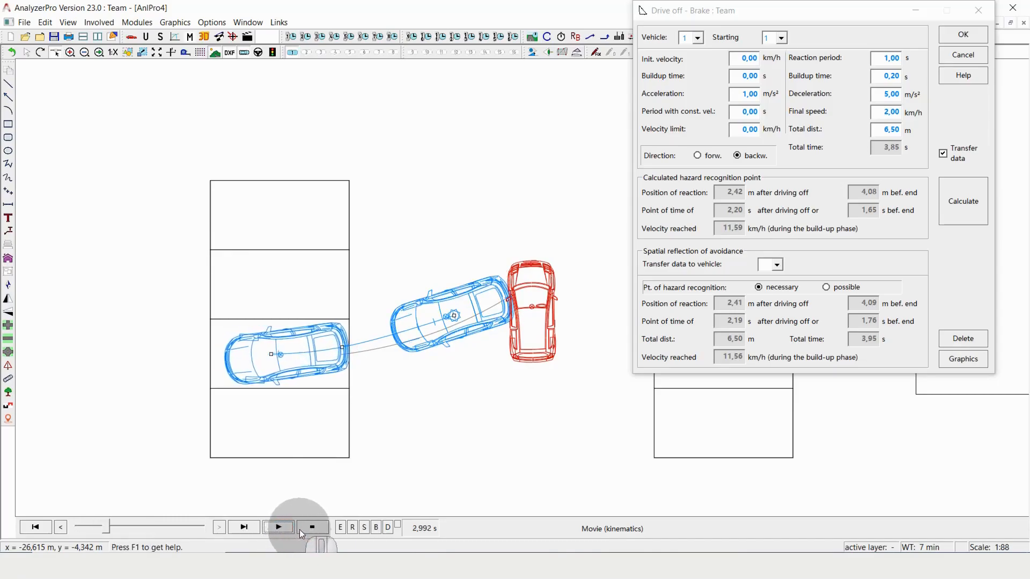
click(301, 530)
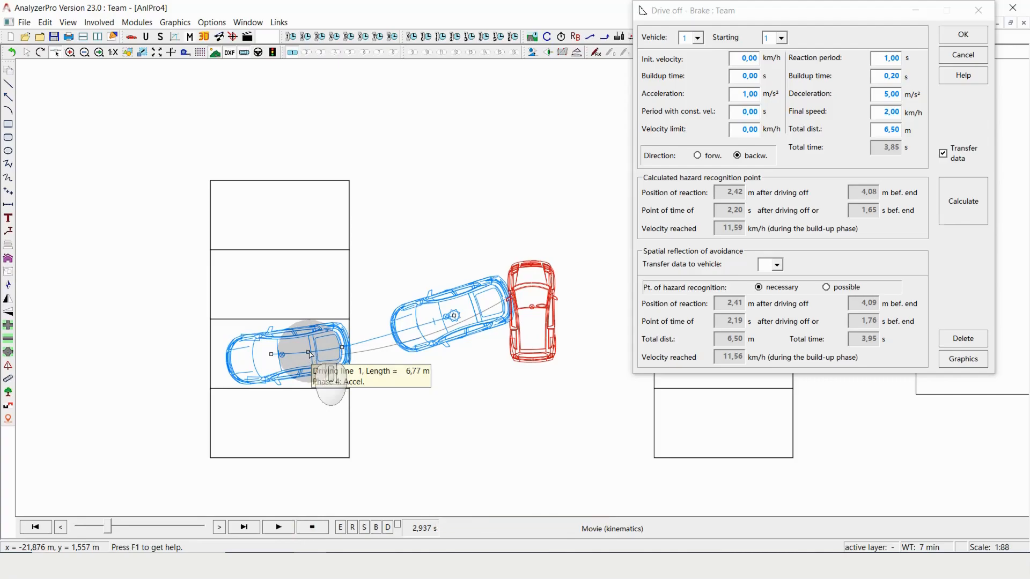
drag(311, 355, 319, 354)
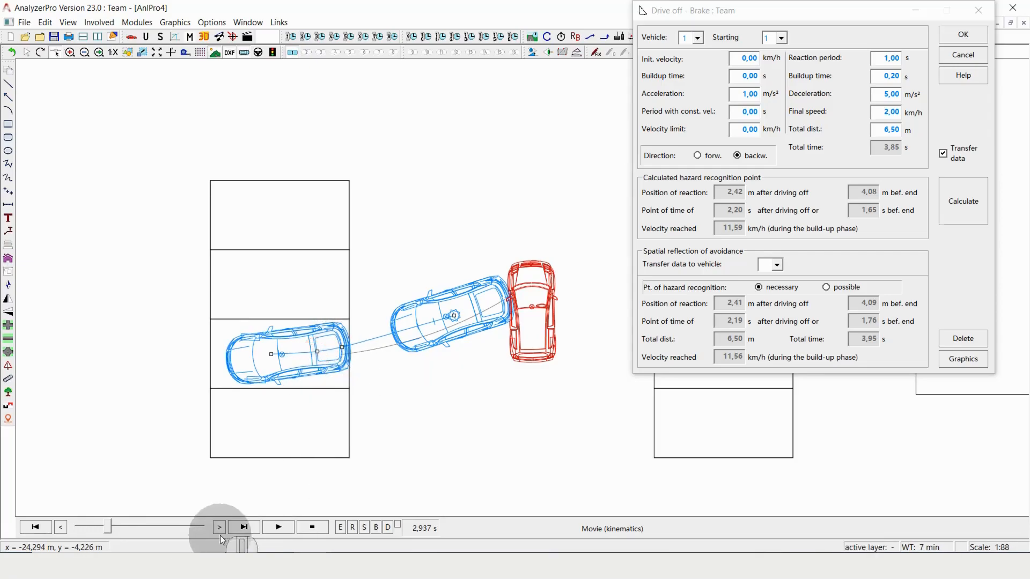
Replay the reversing movement from its start and show the vehicle's positions at the reaction point and the start of full braking
drag(108, 530, 73, 529)
click(271, 528)
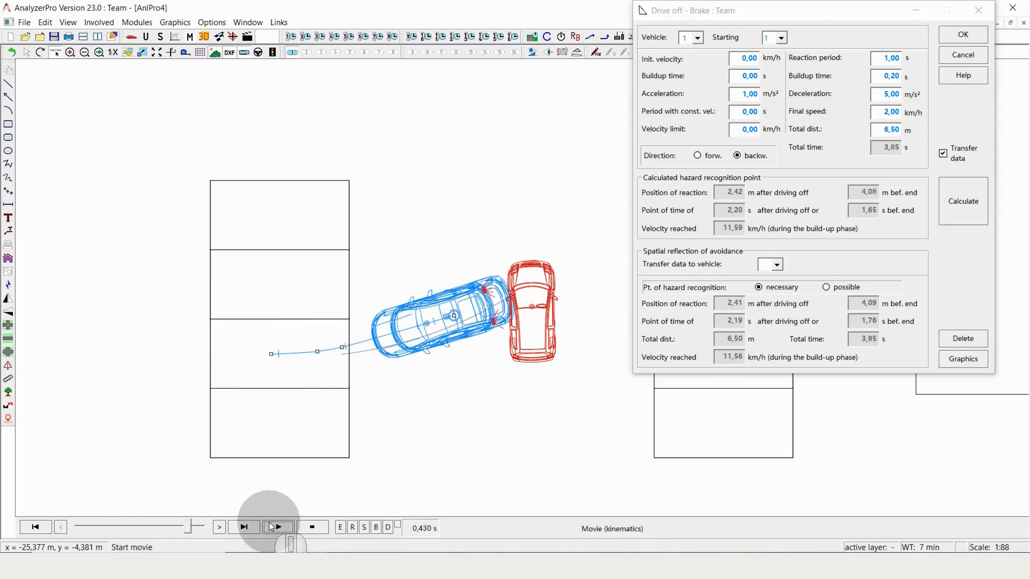
click(353, 528)
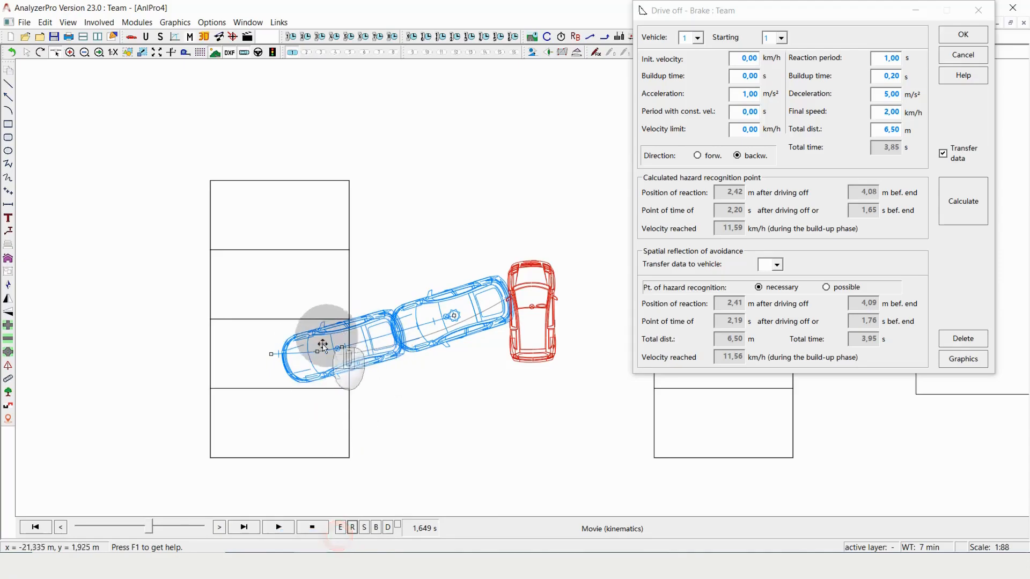
click(360, 531)
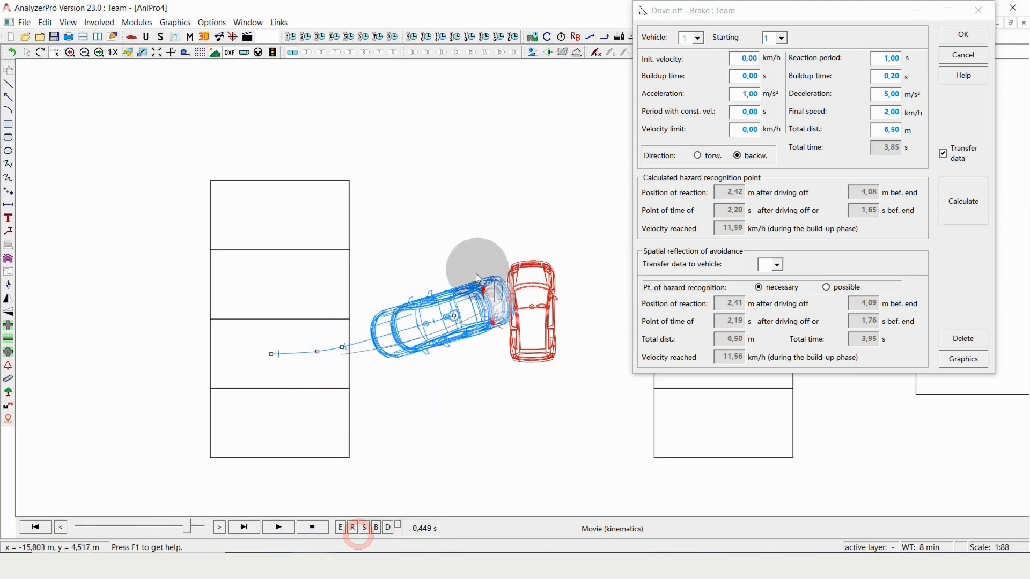
Delete the static blue car at the collision position and the auxiliary spline, keeping the calculated vehicle and its driving line
click(476, 407)
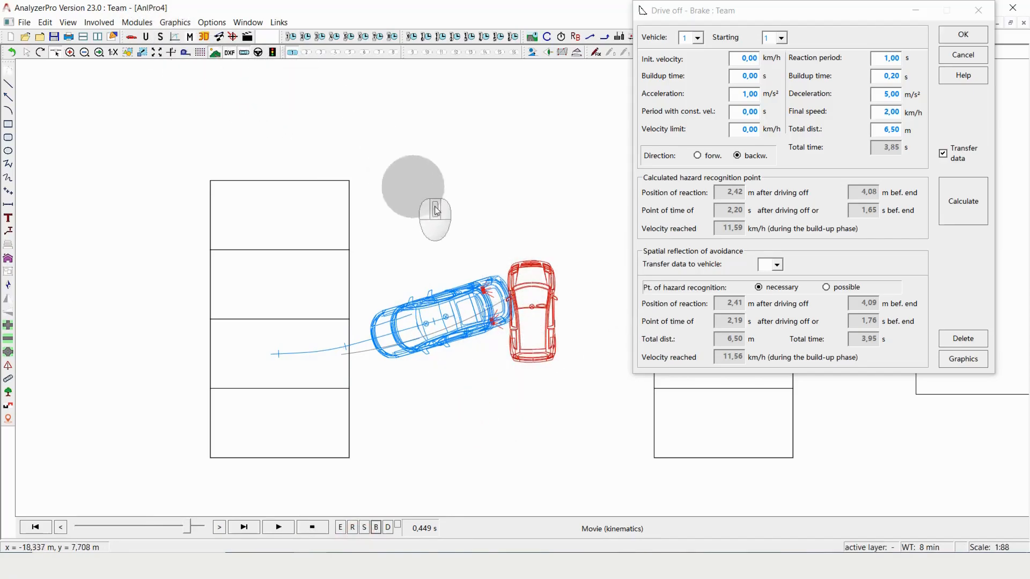
click(512, 275)
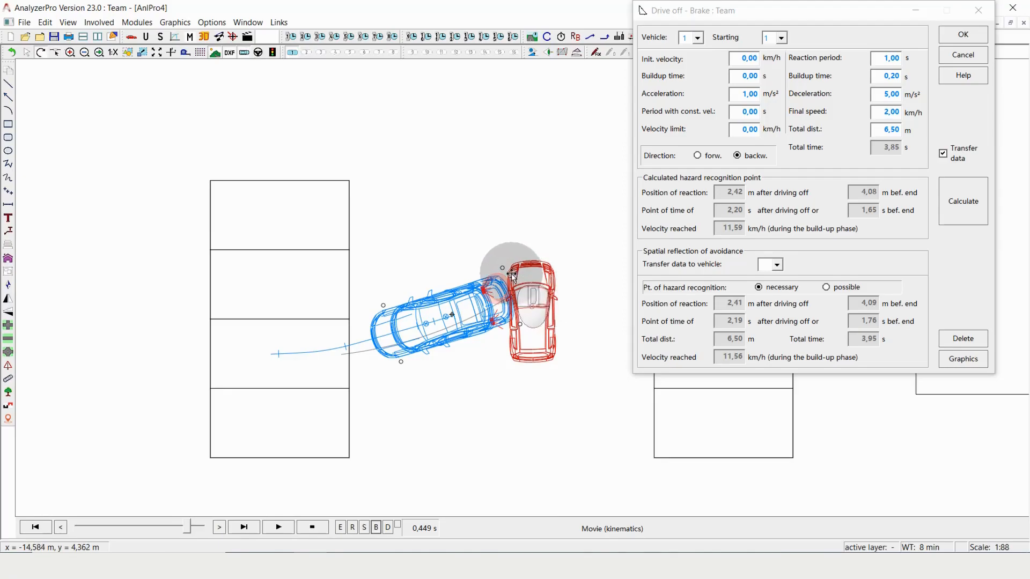
key(Delete)
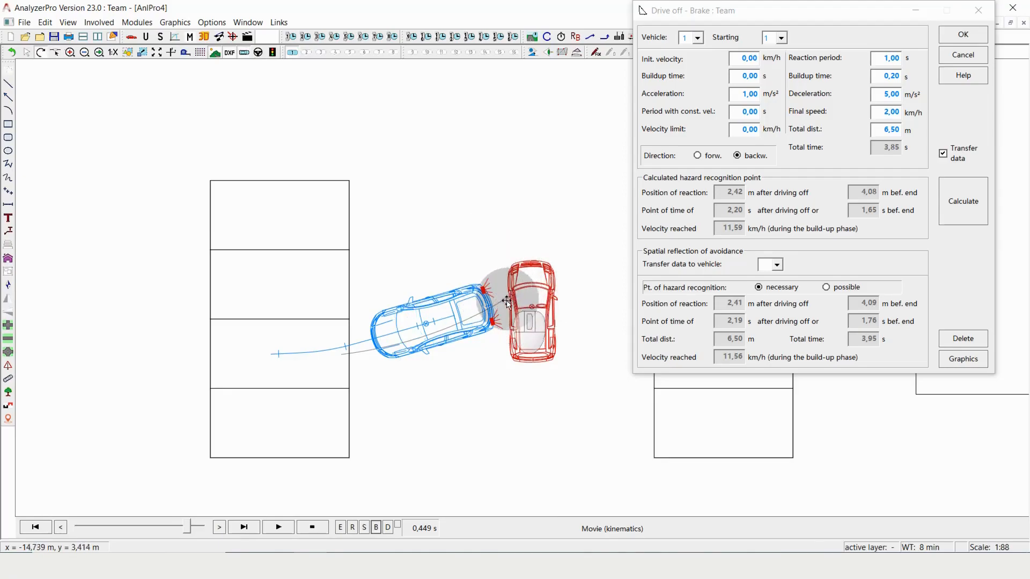
click(498, 303)
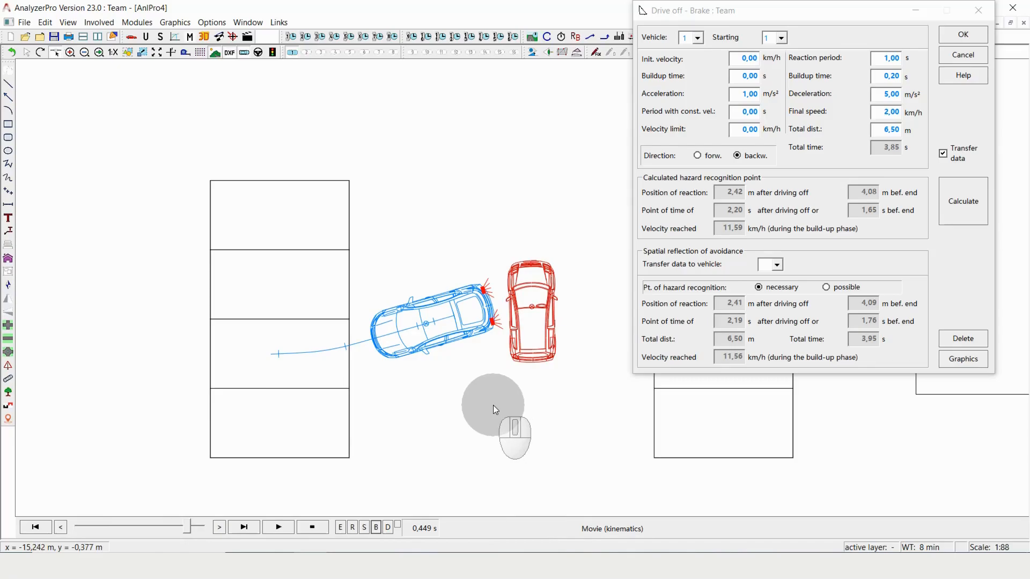
Display the Coordinates window above the parking spaces and play the movie from the beginning to follow the vehicle's motion values
click(172, 56)
click(235, 91)
drag(237, 88, 239, 77)
click(37, 528)
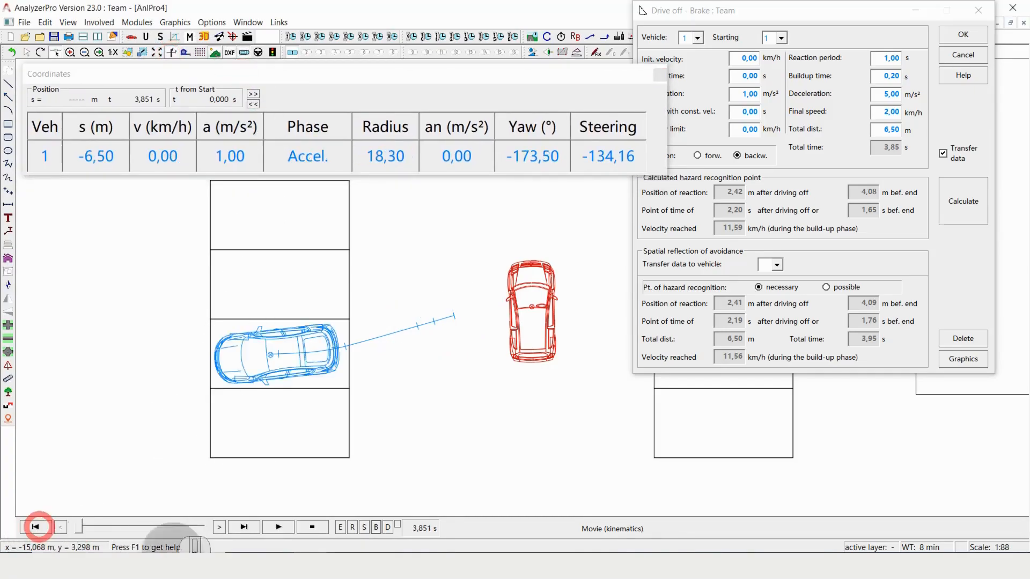
click(274, 528)
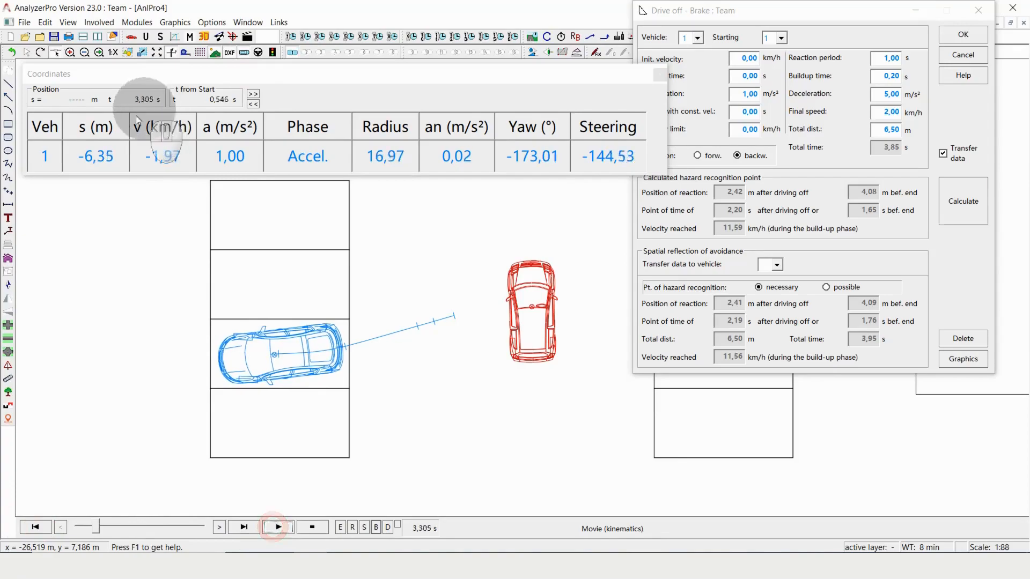